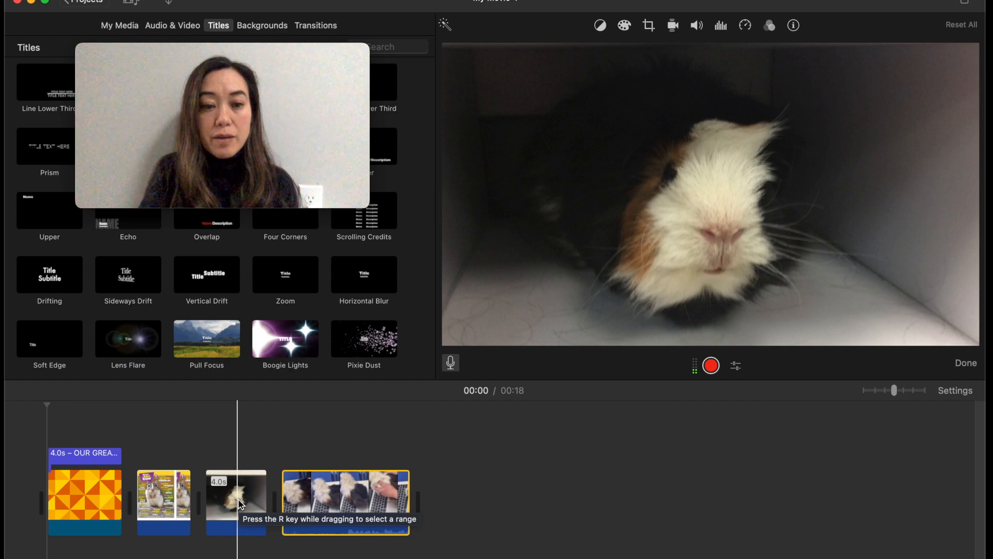
Step: Open the crop settings of the guinea pig photo clip and set its style to Fit
click(240, 505)
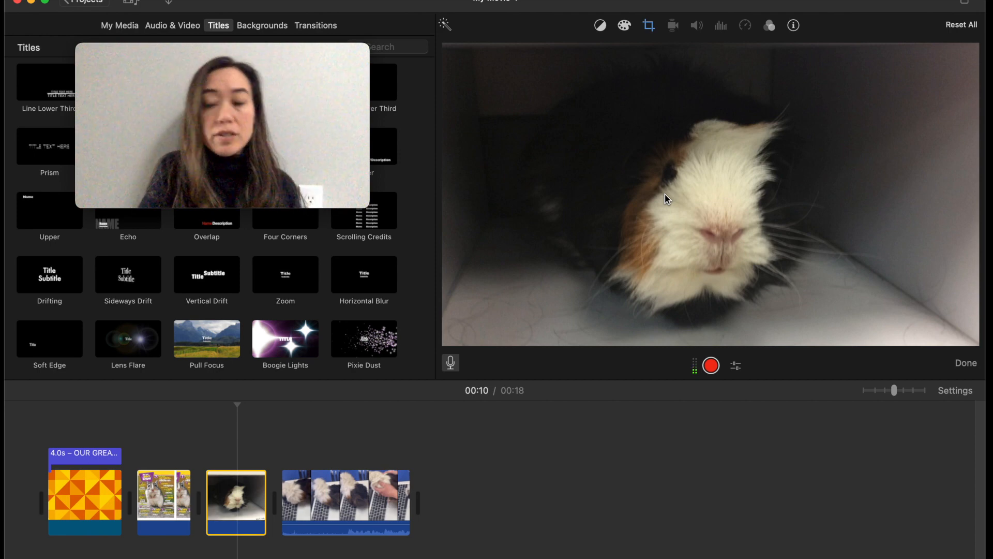
click(648, 30)
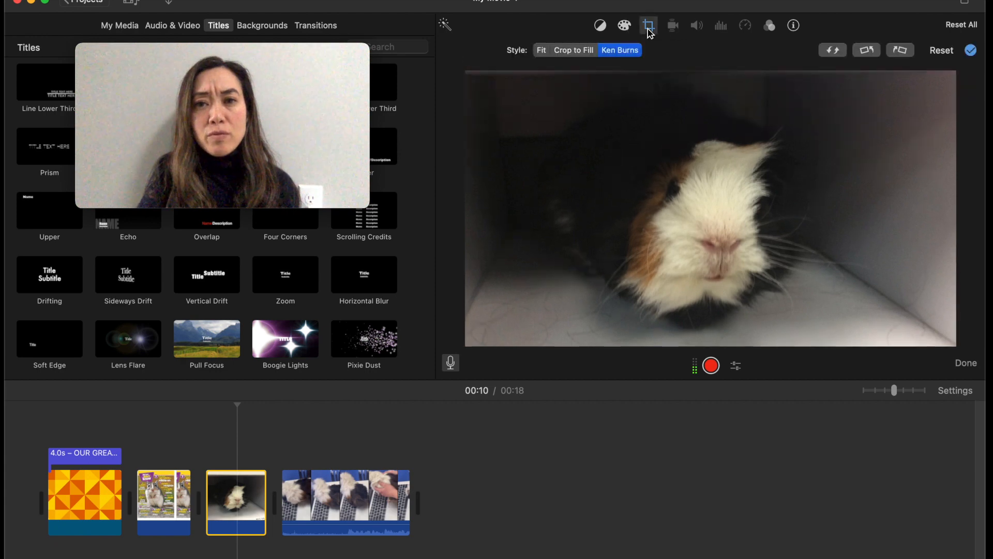
click(542, 52)
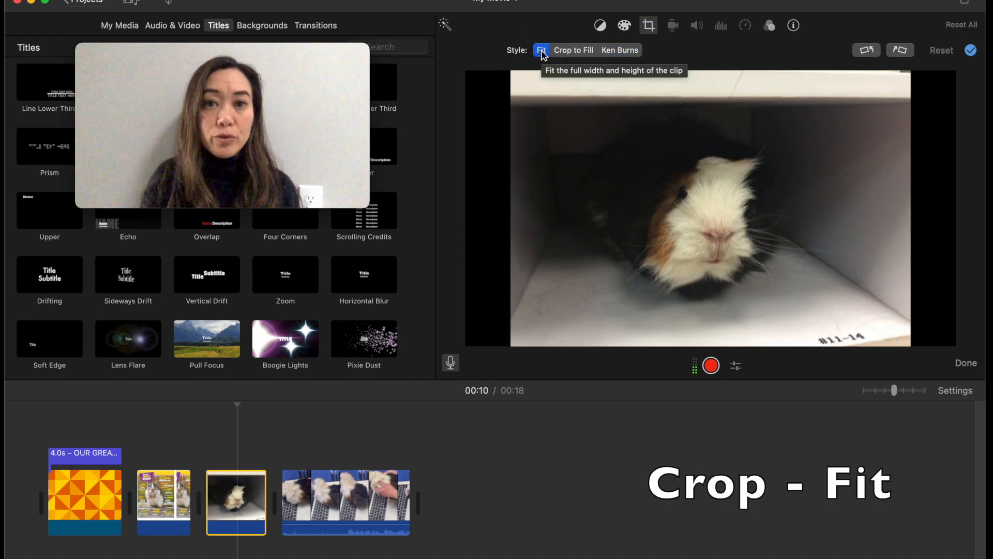
Step: Switch the photo to Crop to Fill and frame the guinea pig slightly inside the photo's full width
click(566, 51)
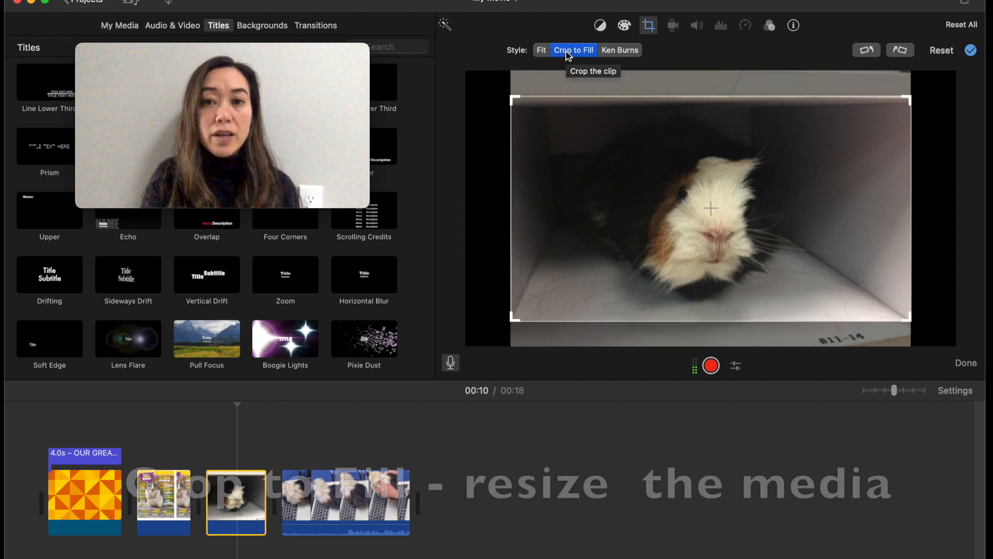
drag(512, 98, 621, 152)
drag(692, 212, 563, 193)
drag(787, 142, 880, 101)
drag(745, 194, 760, 193)
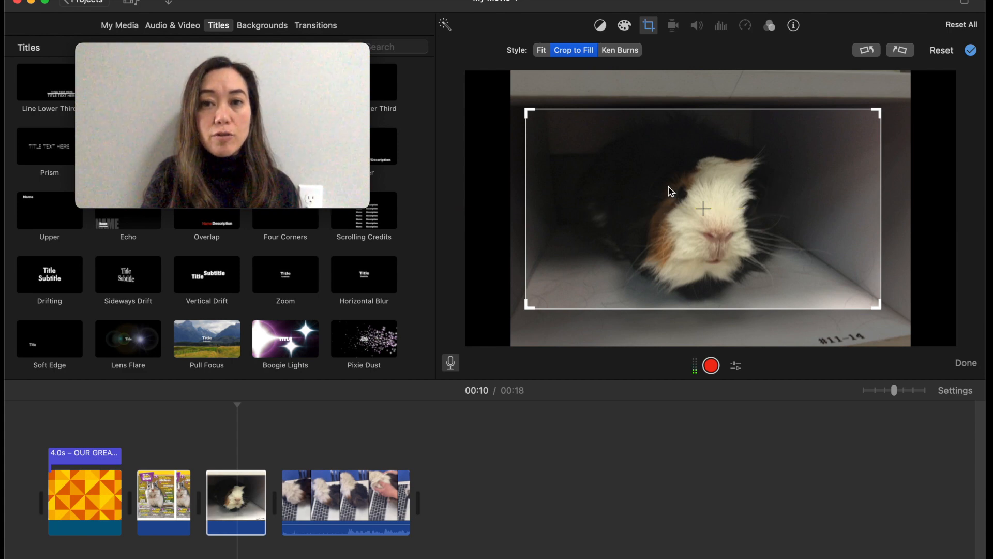
Step: Apply the Ken Burns style, widen and reposition the start frame around the guinea pig, and make the end frame smaller
click(618, 52)
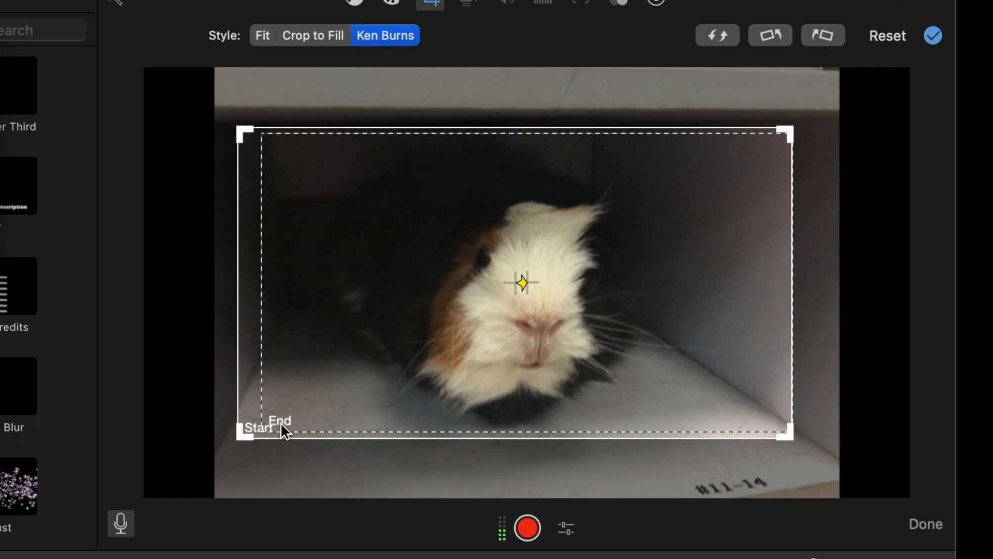
click(245, 437)
drag(242, 439, 216, 472)
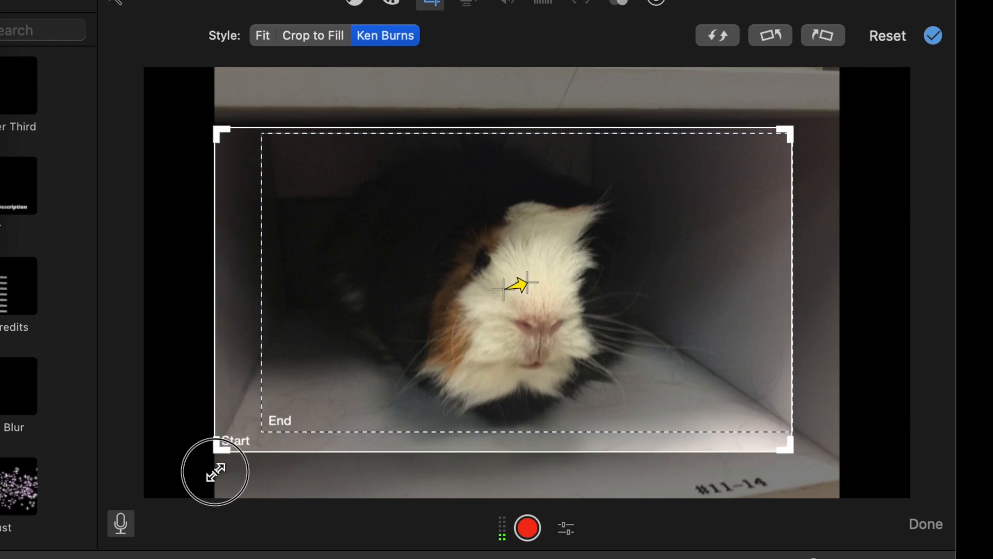
drag(261, 438, 328, 453)
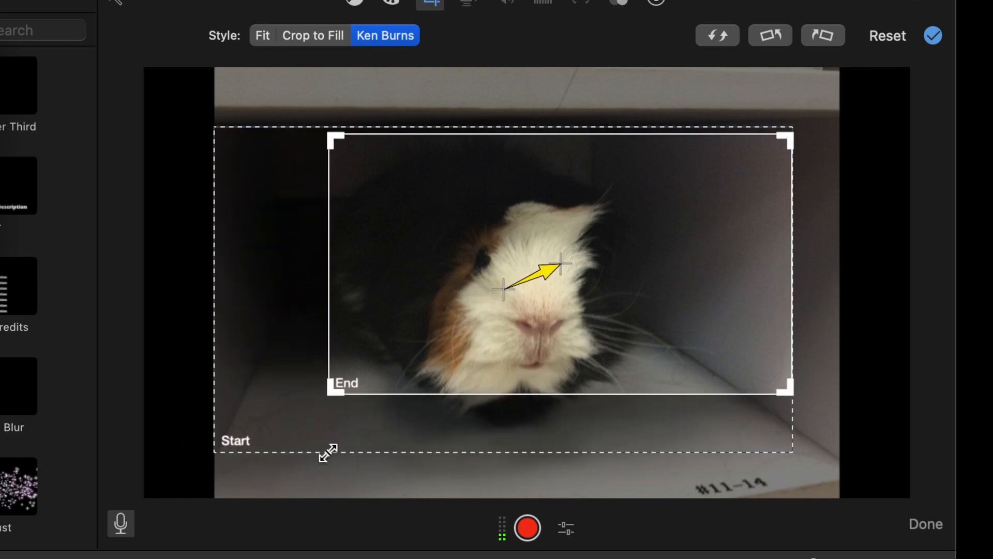
click(269, 406)
drag(269, 405, 287, 393)
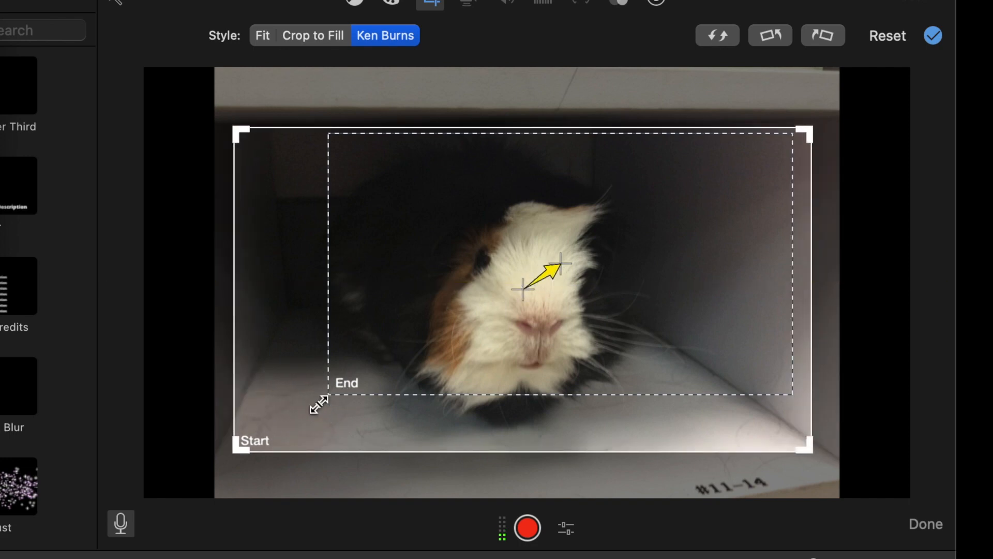
Step: Shrink the Ken Burns end frame further and centre it on the guinea pig's face
click(352, 398)
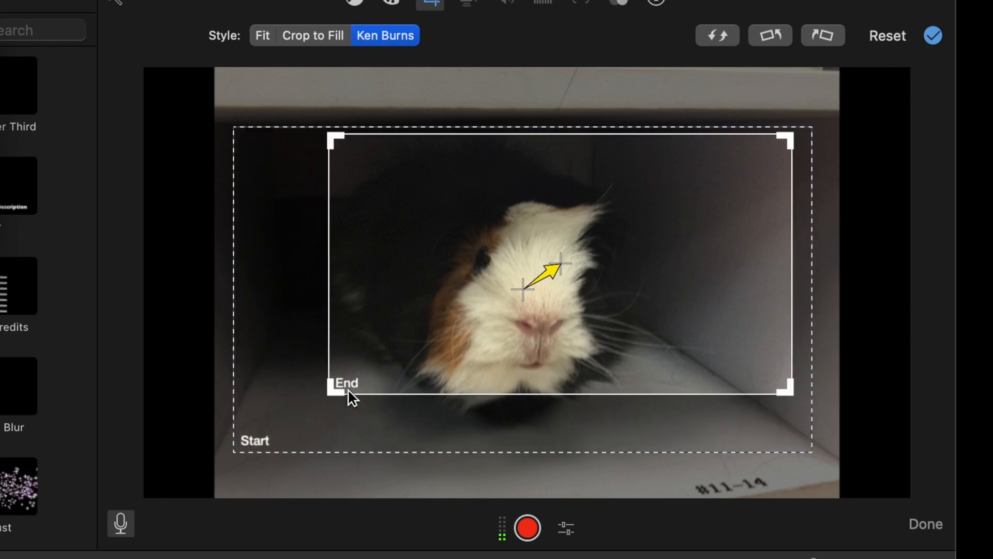
drag(785, 138, 589, 245)
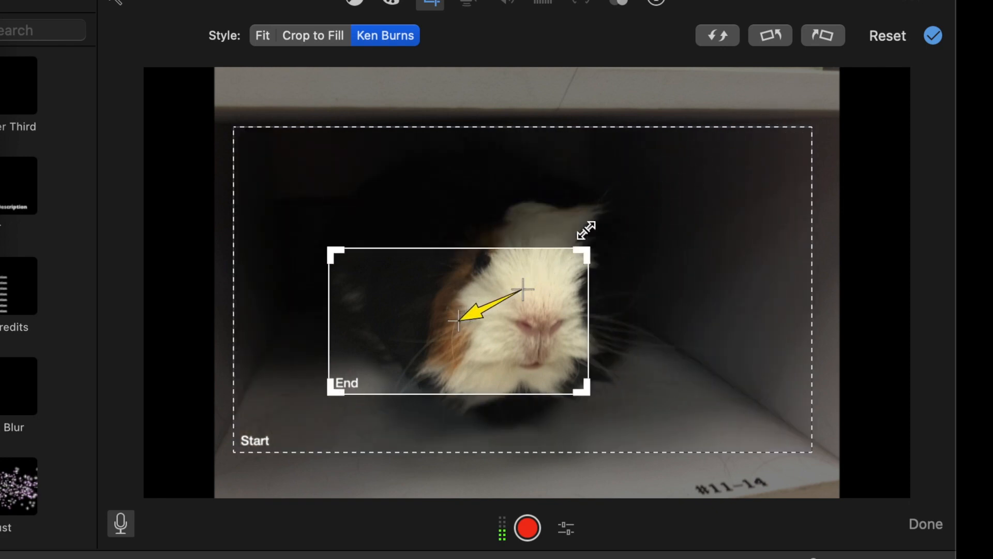
drag(536, 364, 602, 358)
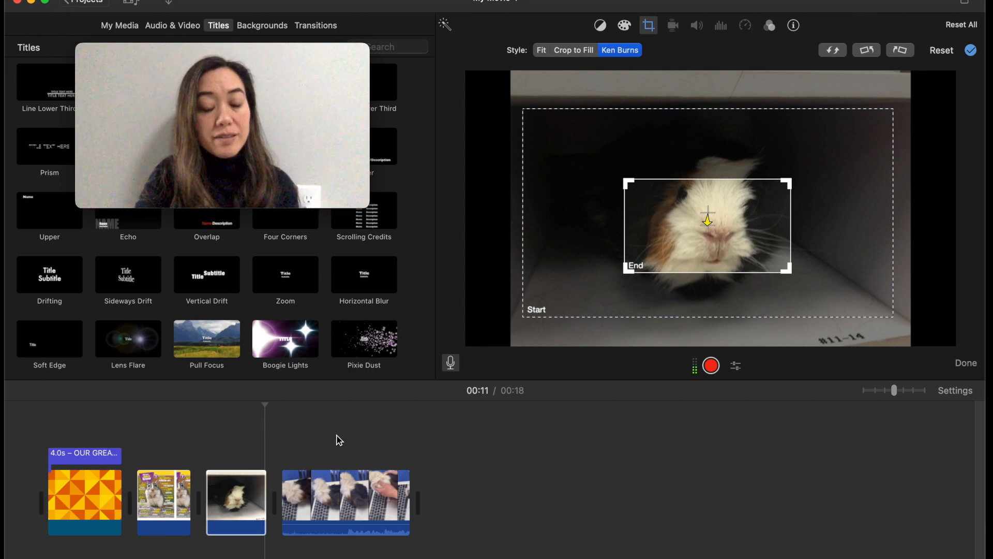
Step: Play the timeline from the start of the guinea pig photo clip to preview the Ken Burns zoom
click(337, 439)
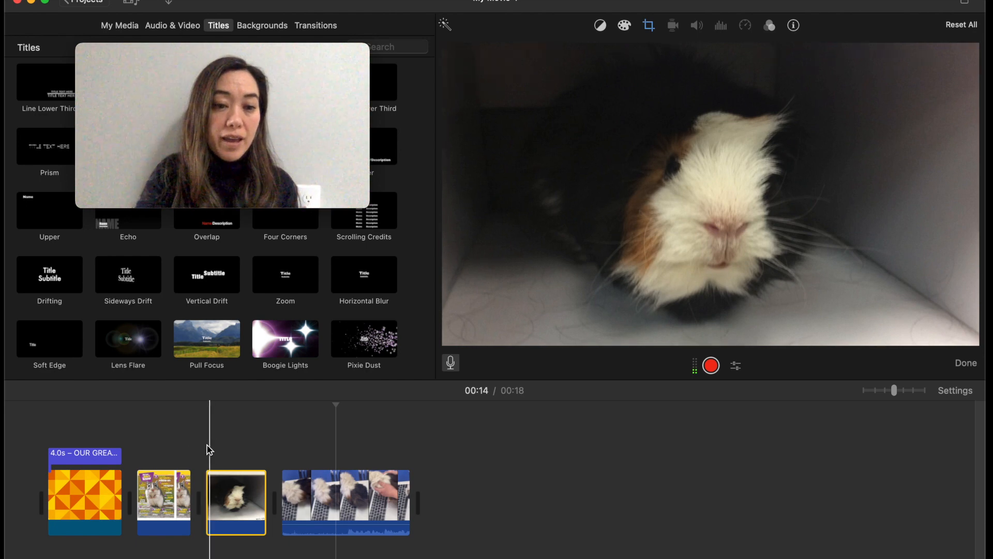
click(204, 433)
key(space)
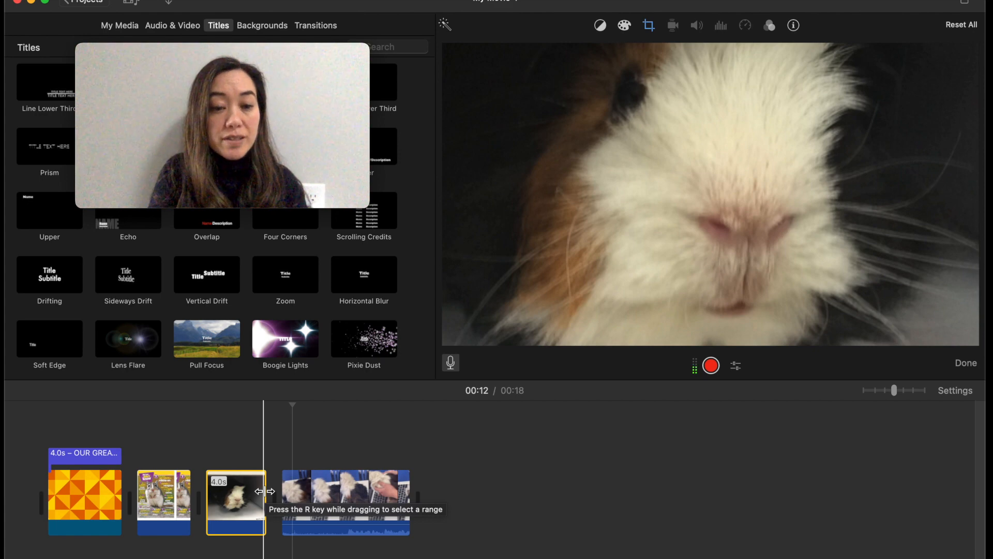
Step: Lengthen the guinea pig photo clip by about 2 seconds and play it back from its start
click(219, 488)
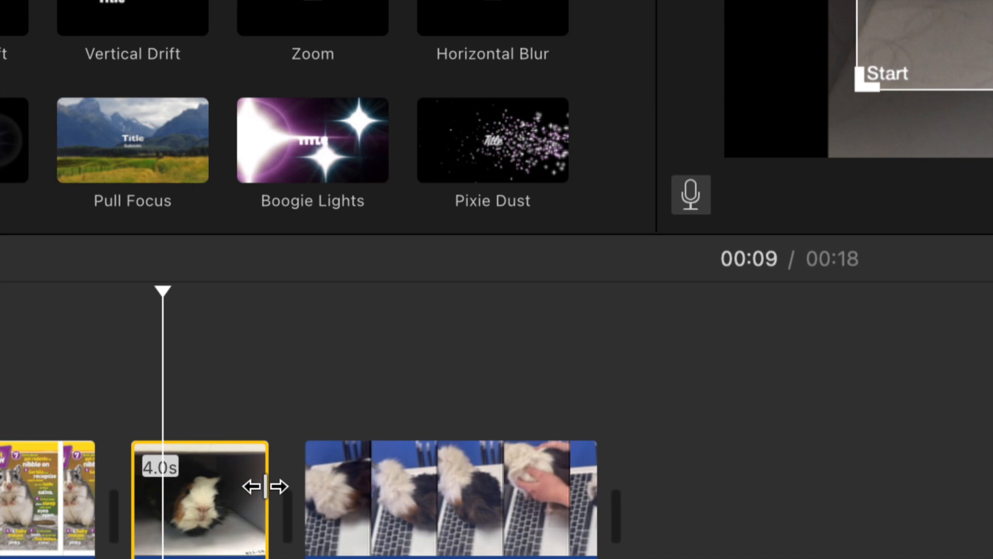
drag(274, 483, 333, 506)
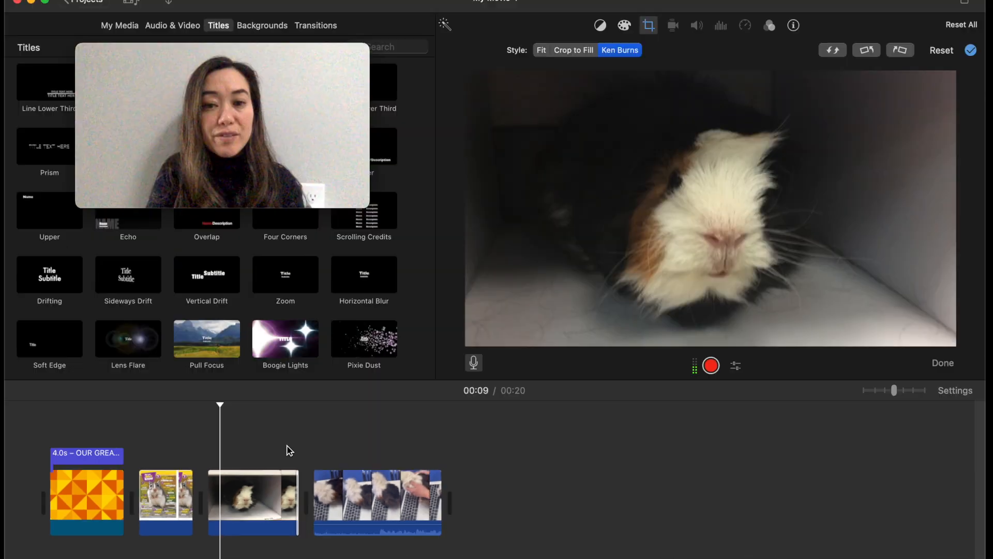
click(147, 400)
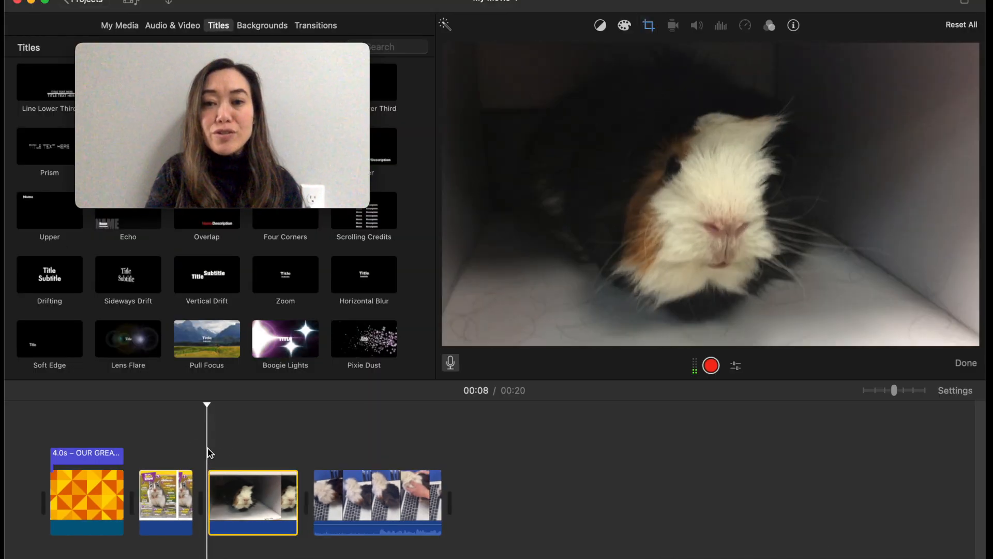
key(space)
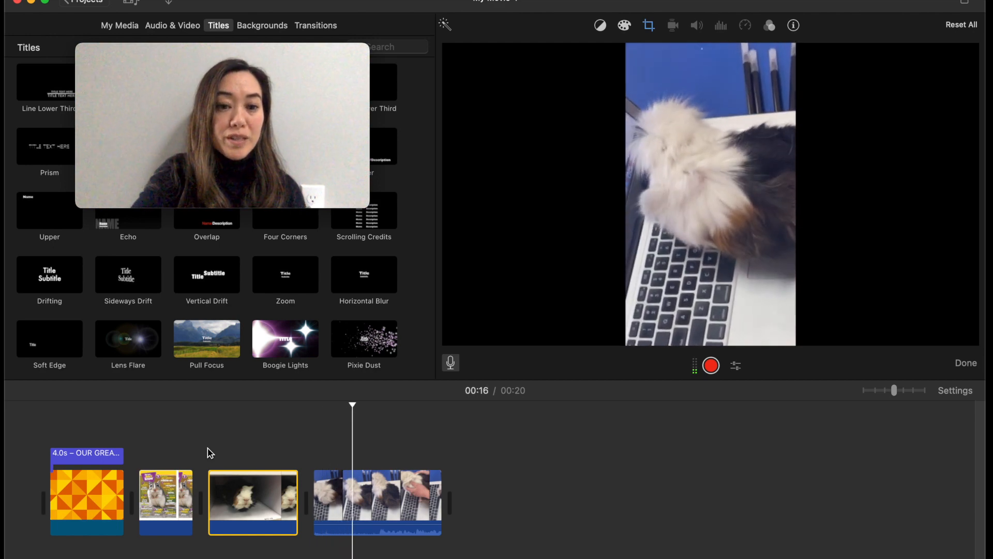
Step: Select the guinea pig photo clip and view its color balance and color correction controls
click(244, 499)
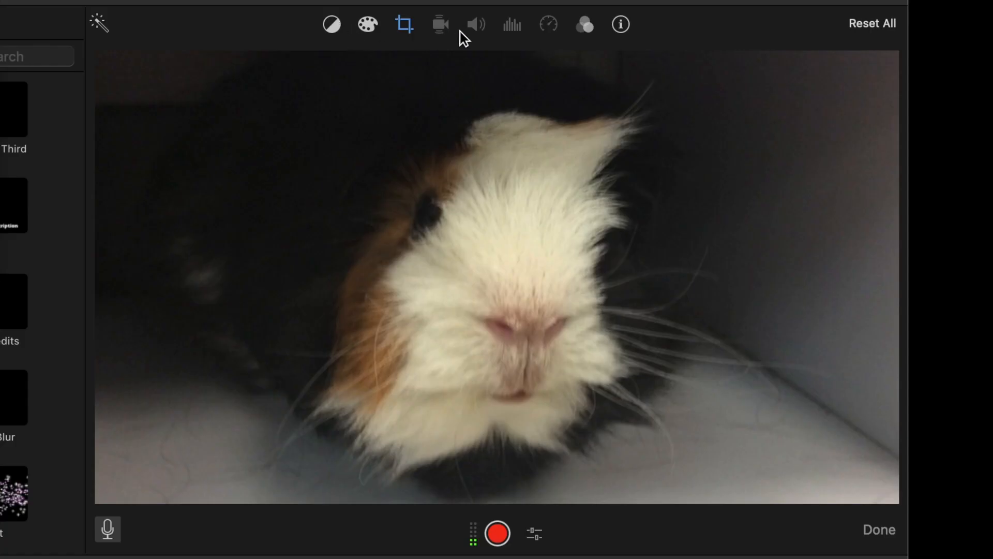
click(333, 27)
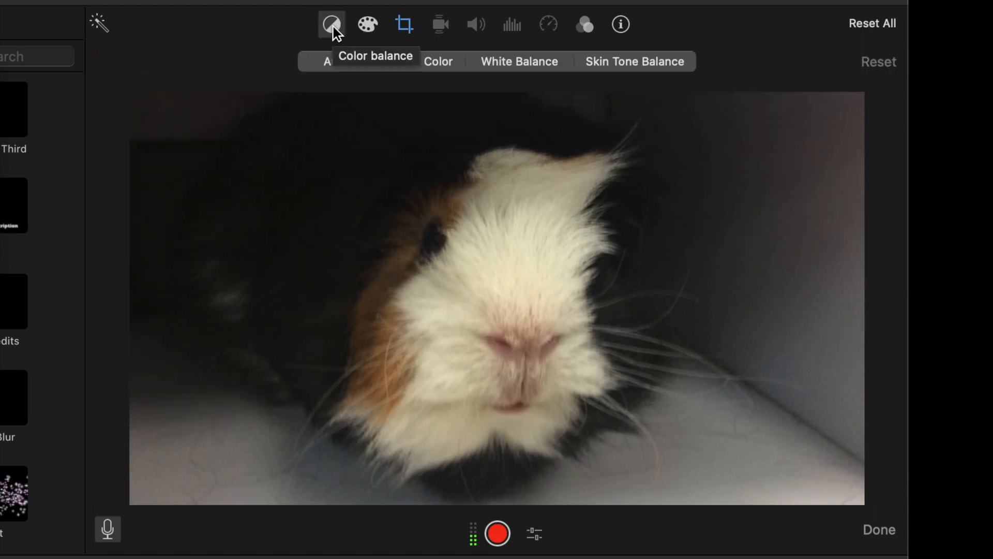
click(364, 31)
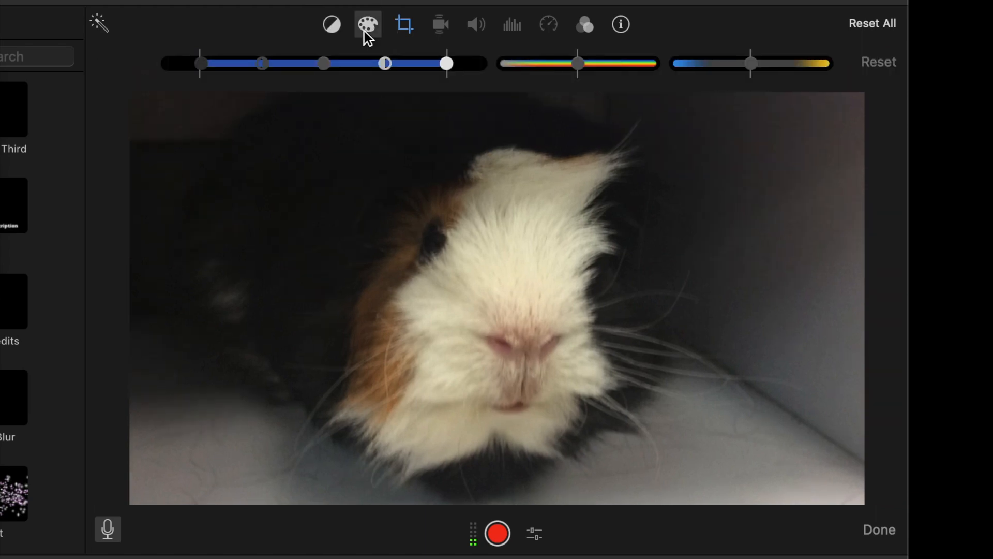
Step: Try swapping the photo's Ken Burns start and end frames twice, restoring the original order each time
click(409, 23)
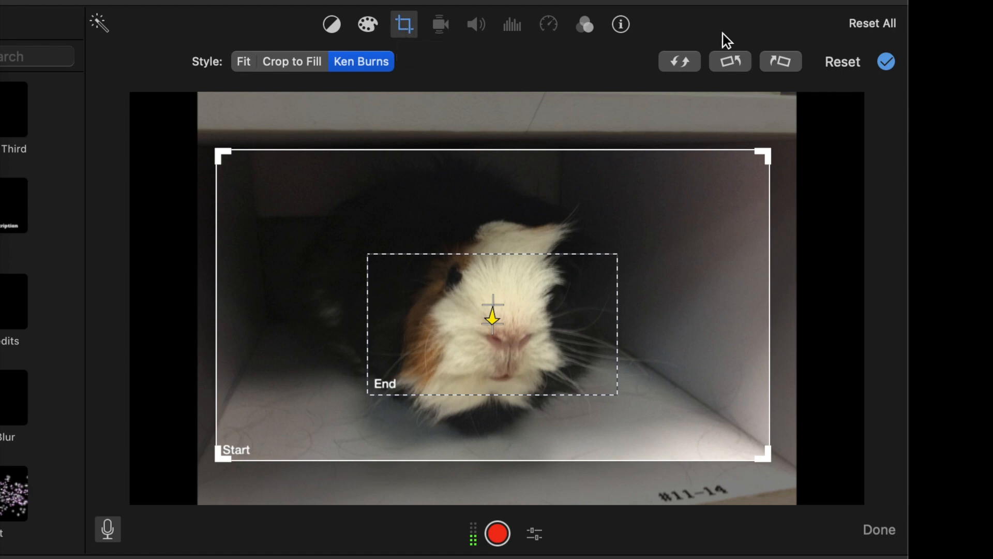
click(681, 58)
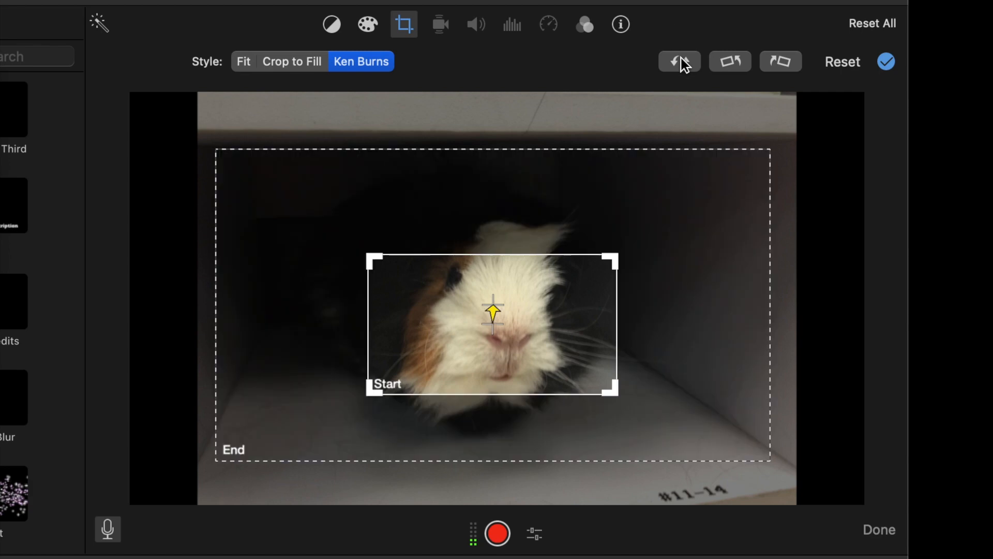
click(682, 58)
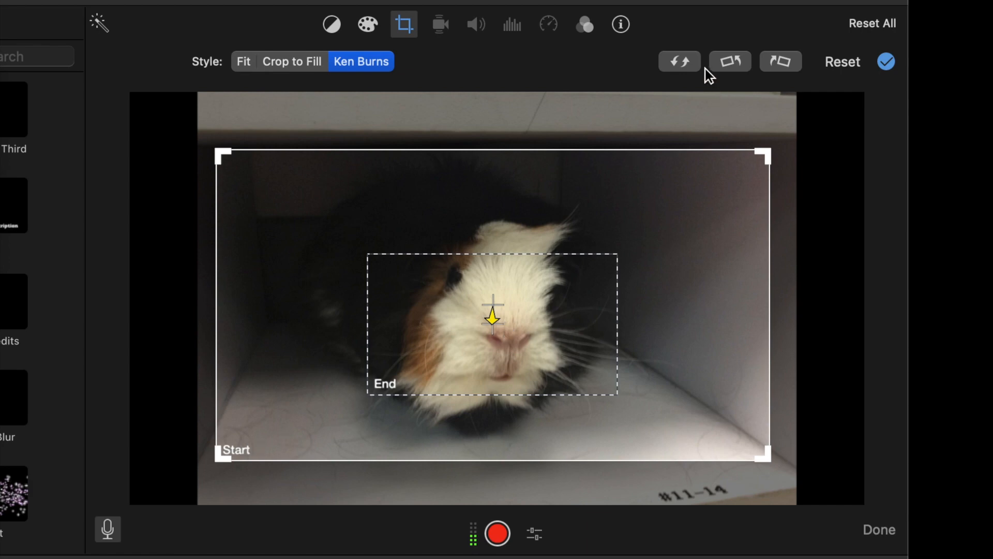
click(680, 60)
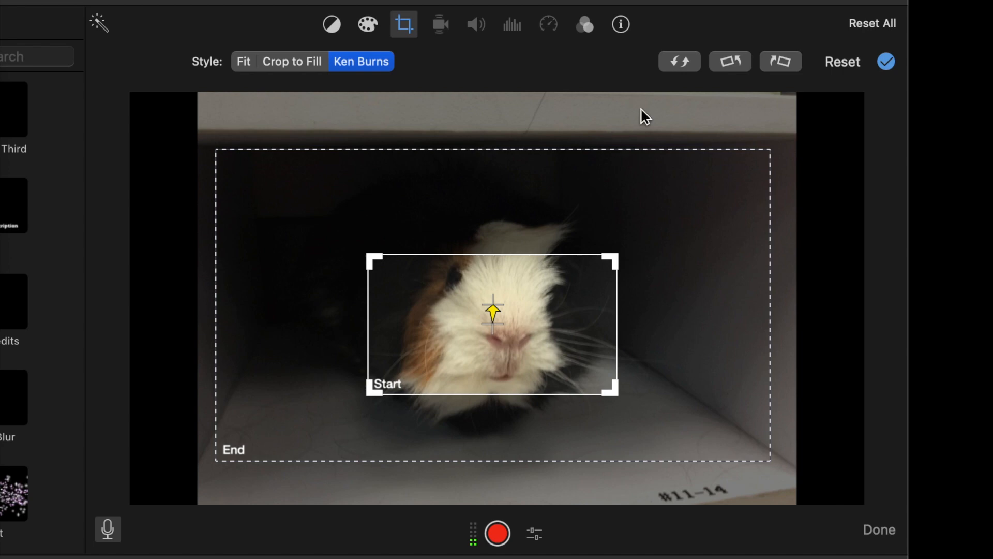
click(670, 63)
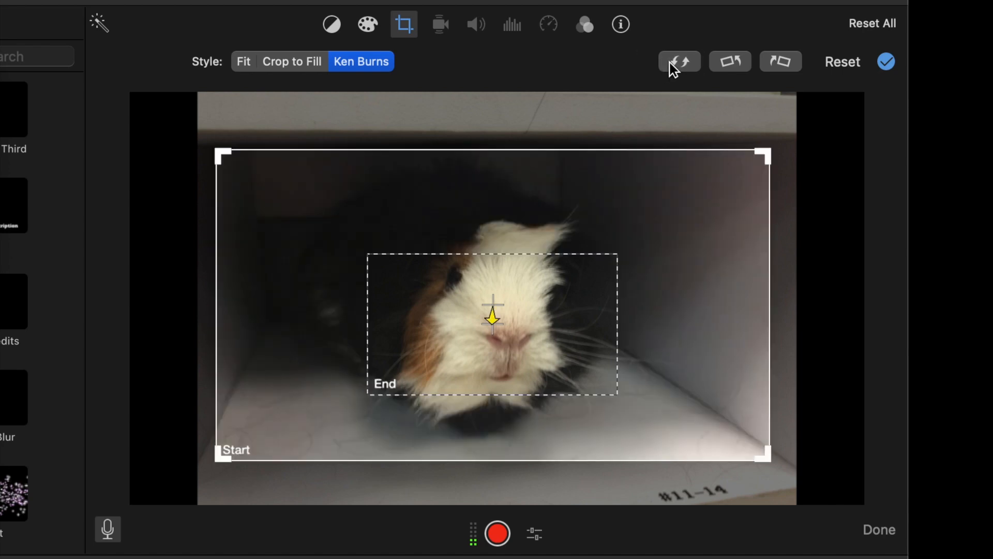
Step: Rotate the photo counterclockwise in four quarter turns through a full 360 degrees
click(731, 61)
click(730, 61)
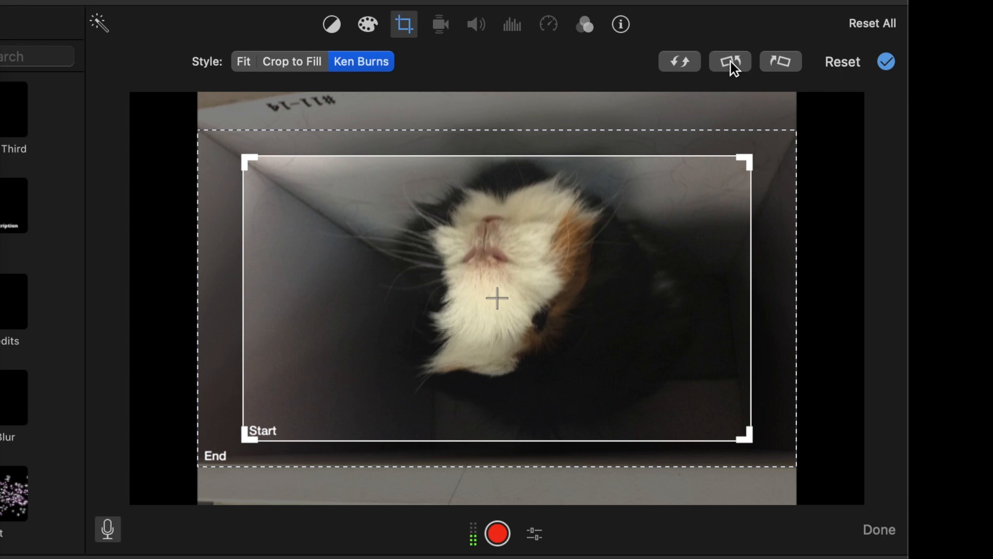
click(731, 61)
click(731, 61)
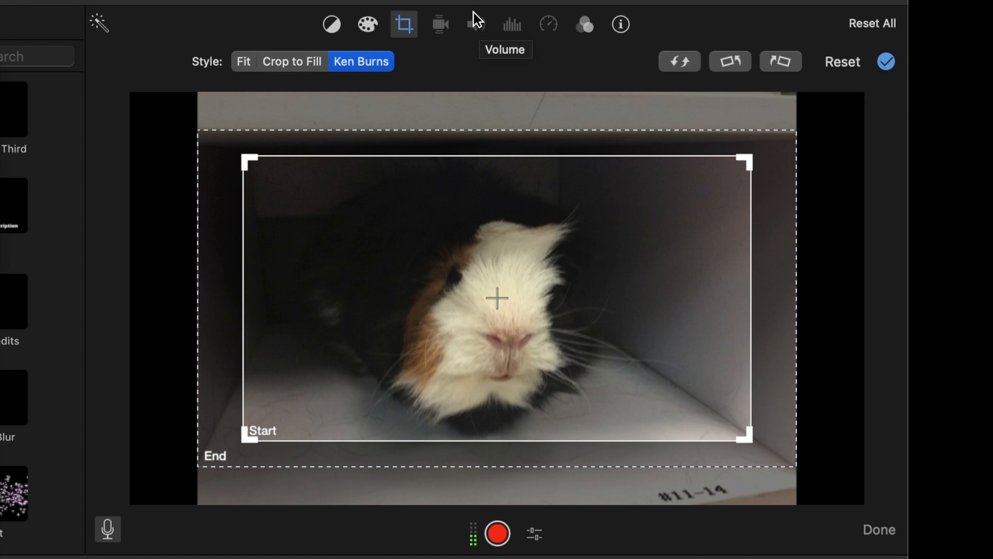
click(479, 26)
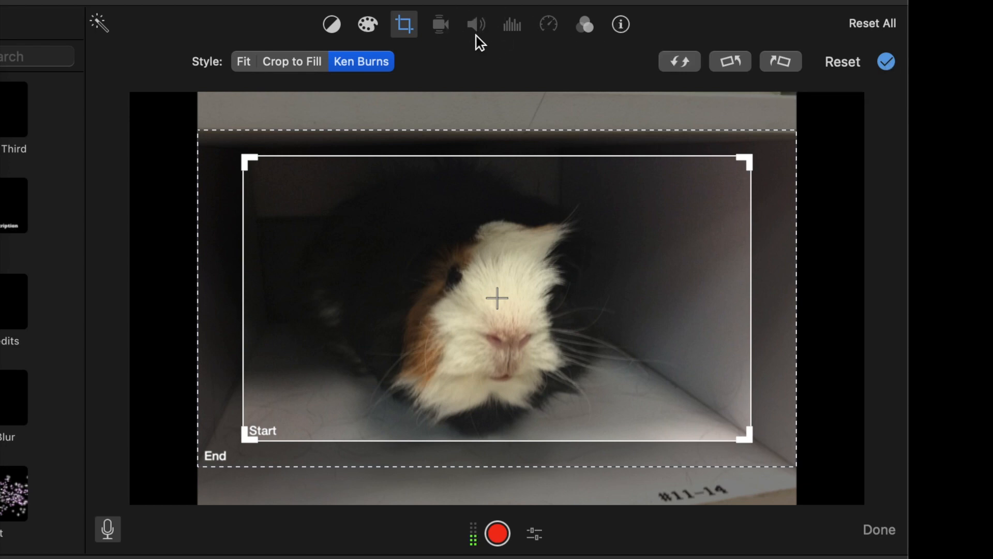
Step: Apply the Vintage clip filter to the guinea pig photo
click(586, 24)
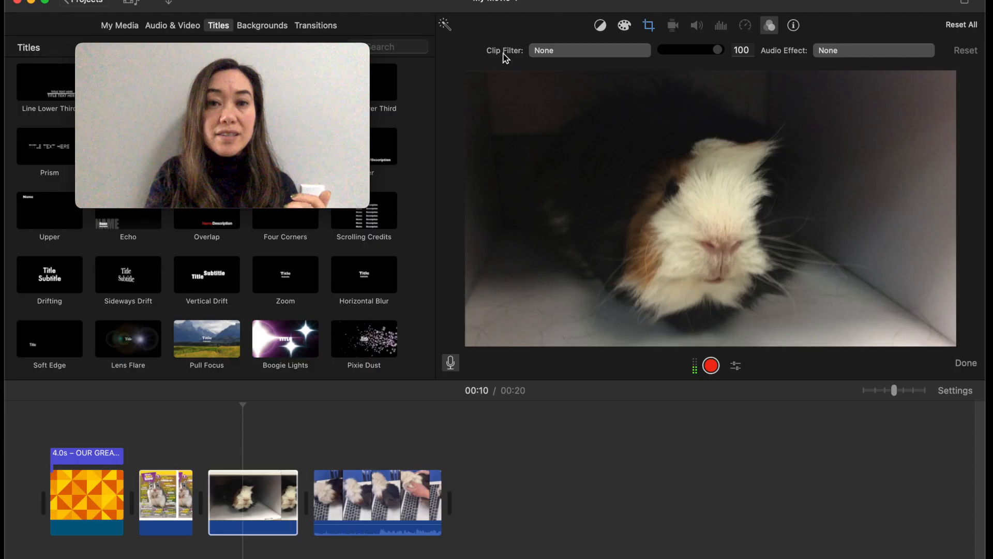
click(569, 52)
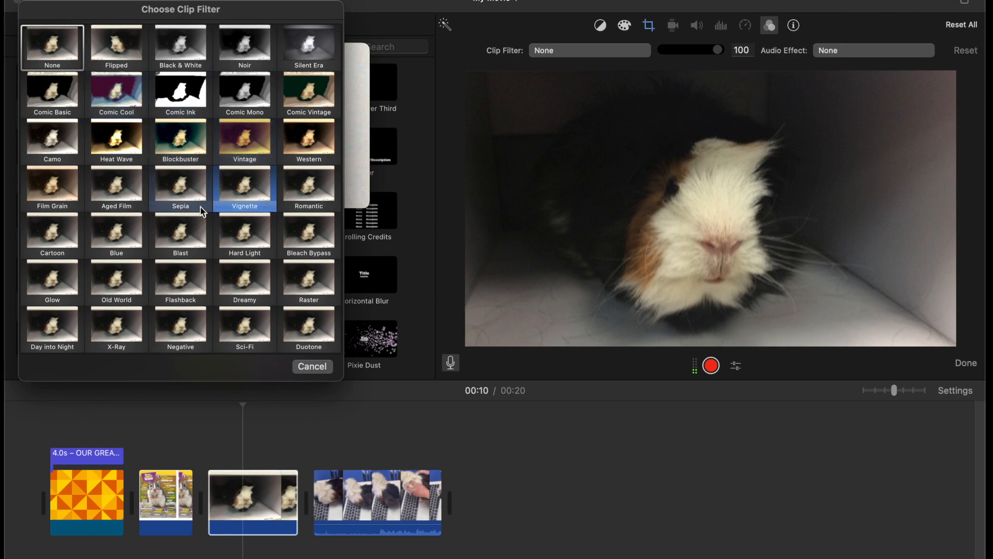
click(255, 146)
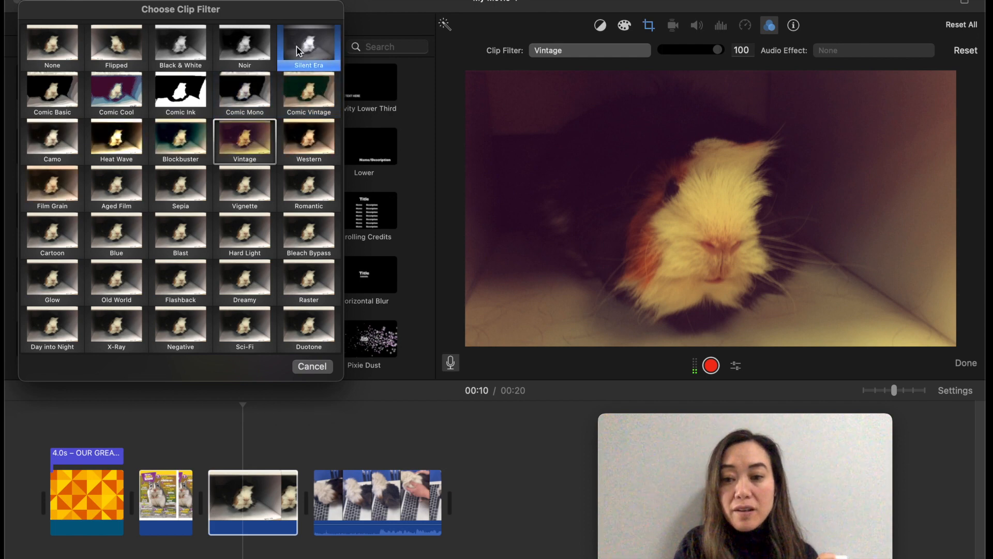
Step: Change the photo's clip filter to Silent Era, and set it back to None
click(297, 48)
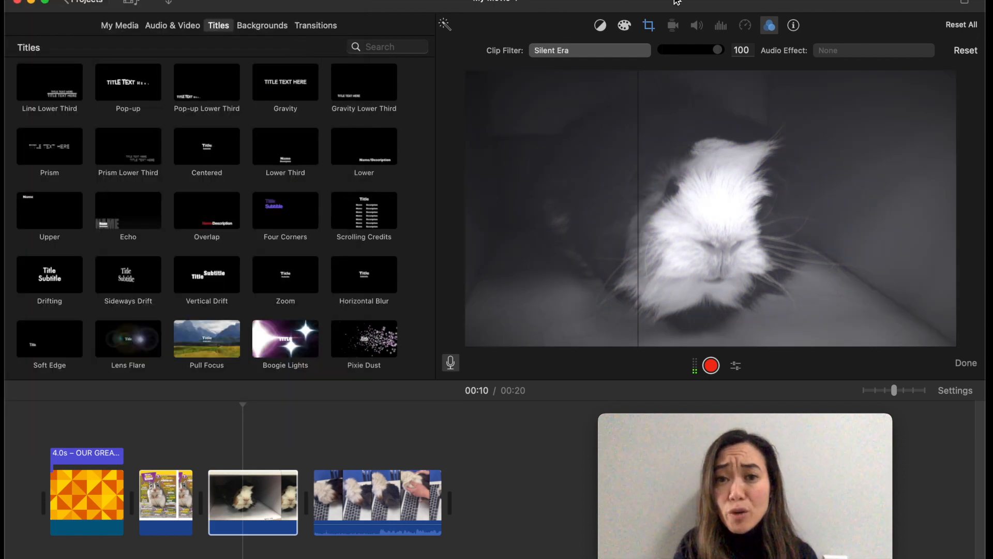
click(567, 47)
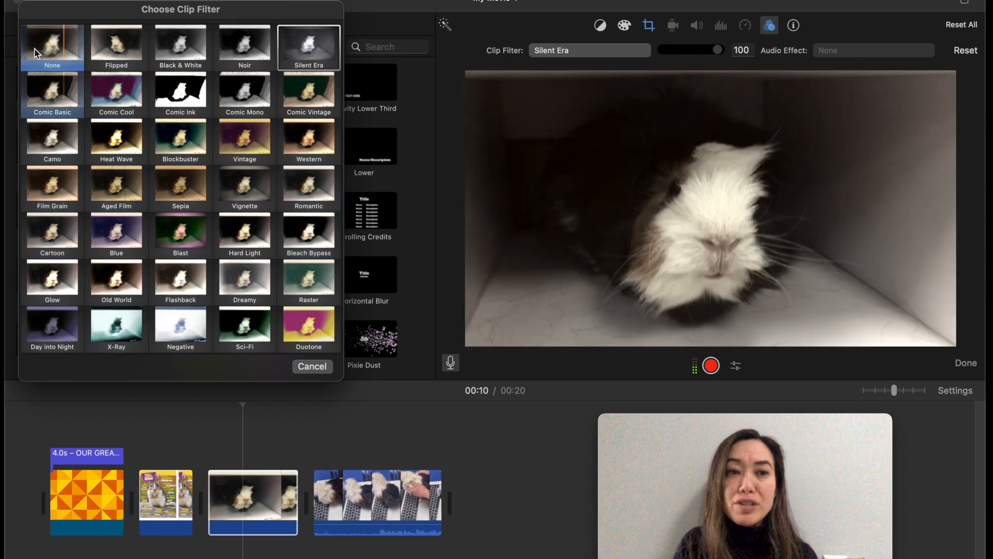
click(41, 42)
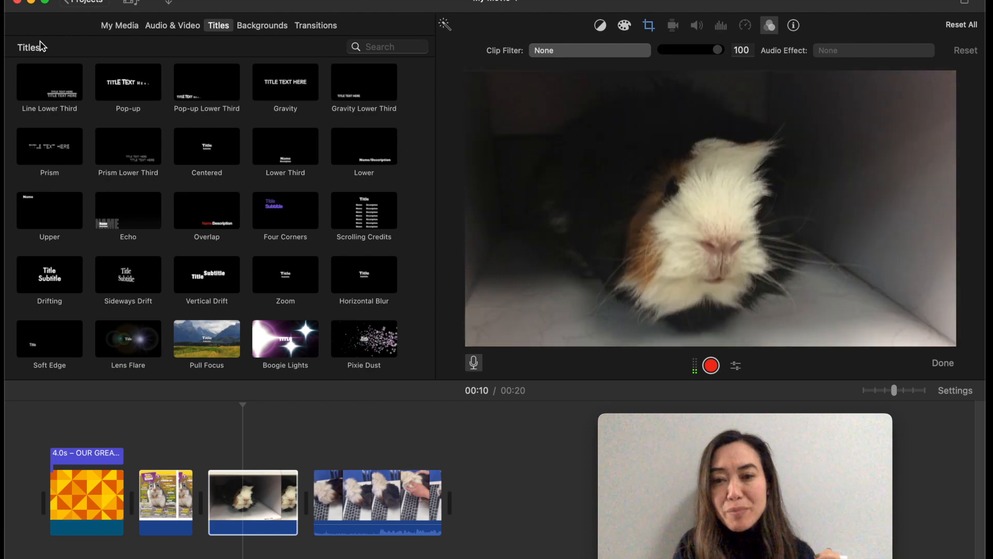